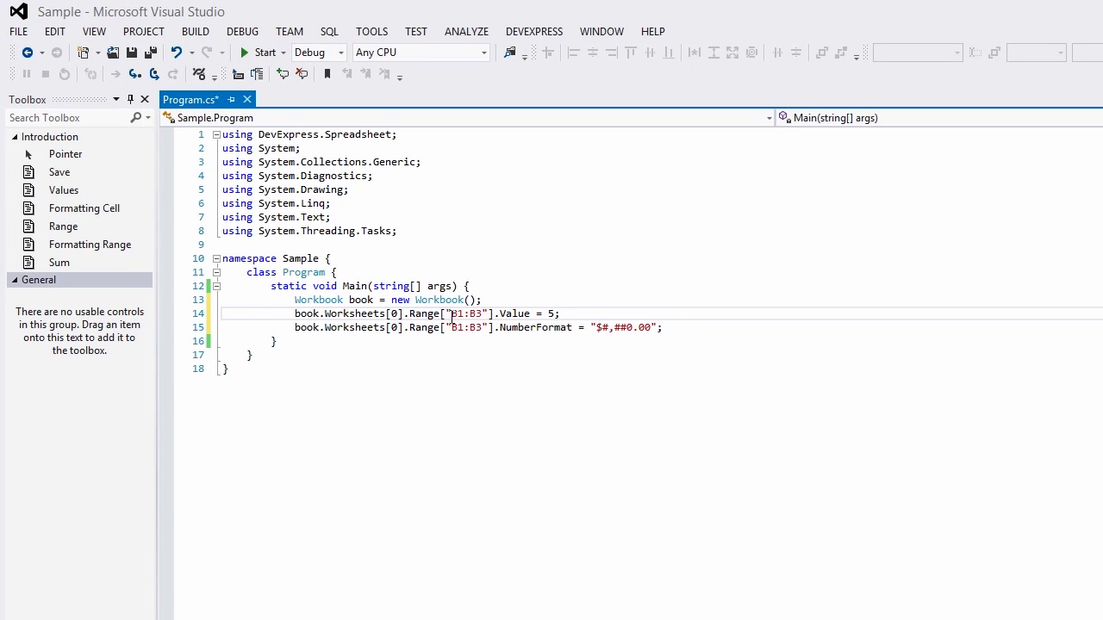
Highlight the B1:B3 range reference in the code that sets the cells to 5
left_click_drag(452, 314, 482, 314)
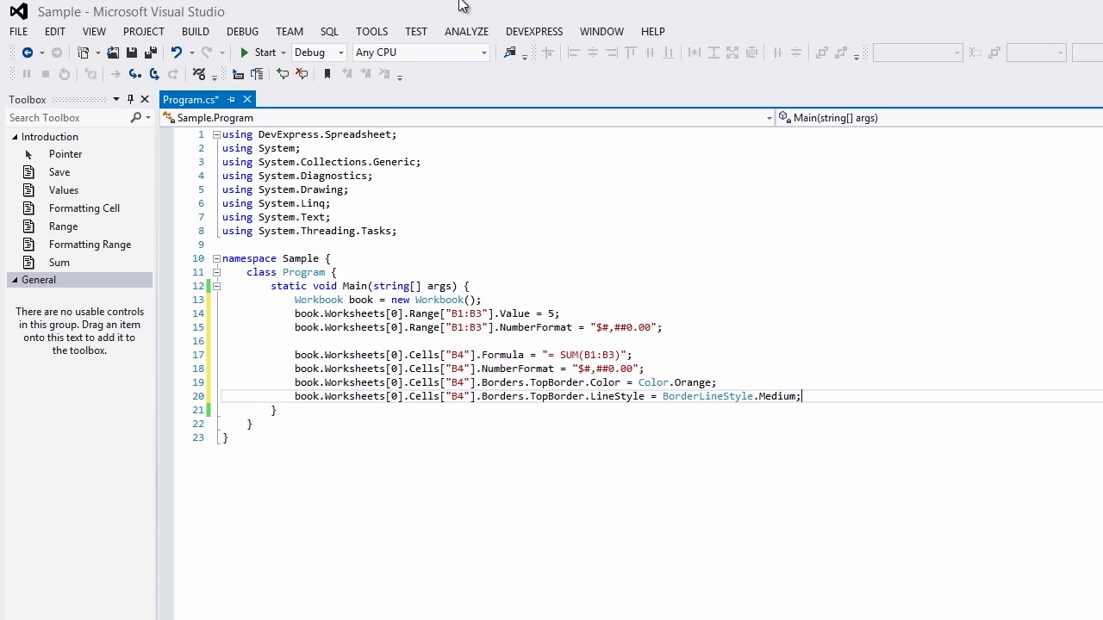
Highlight the =SUM(B1:B3) formula and start a new line after the B4 border code
left_click_drag(548, 355, 621, 356)
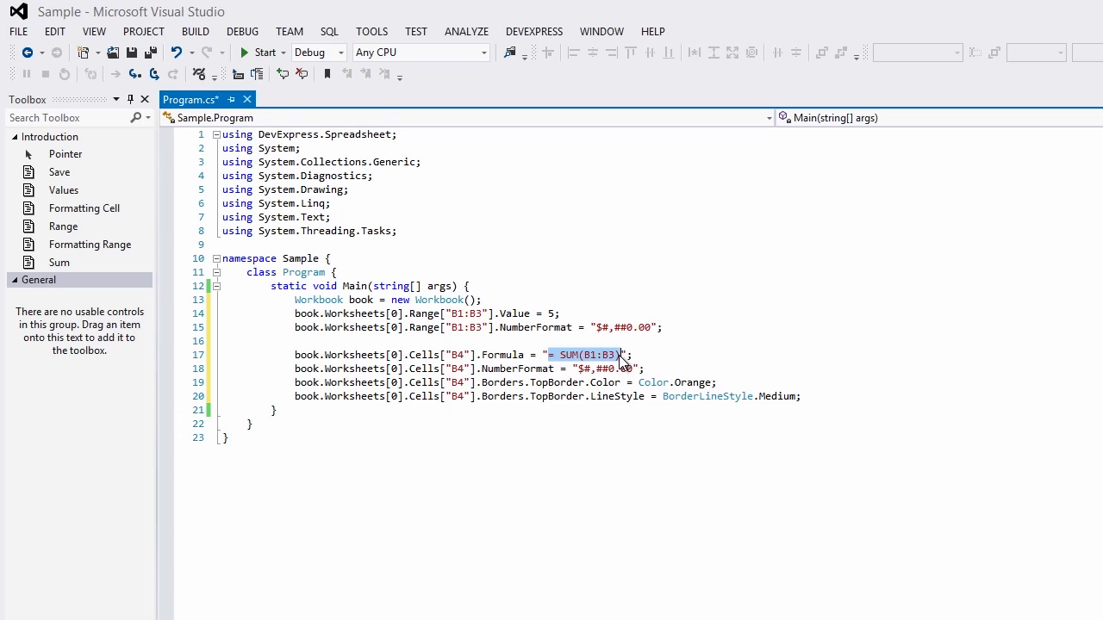
left_click(804, 396)
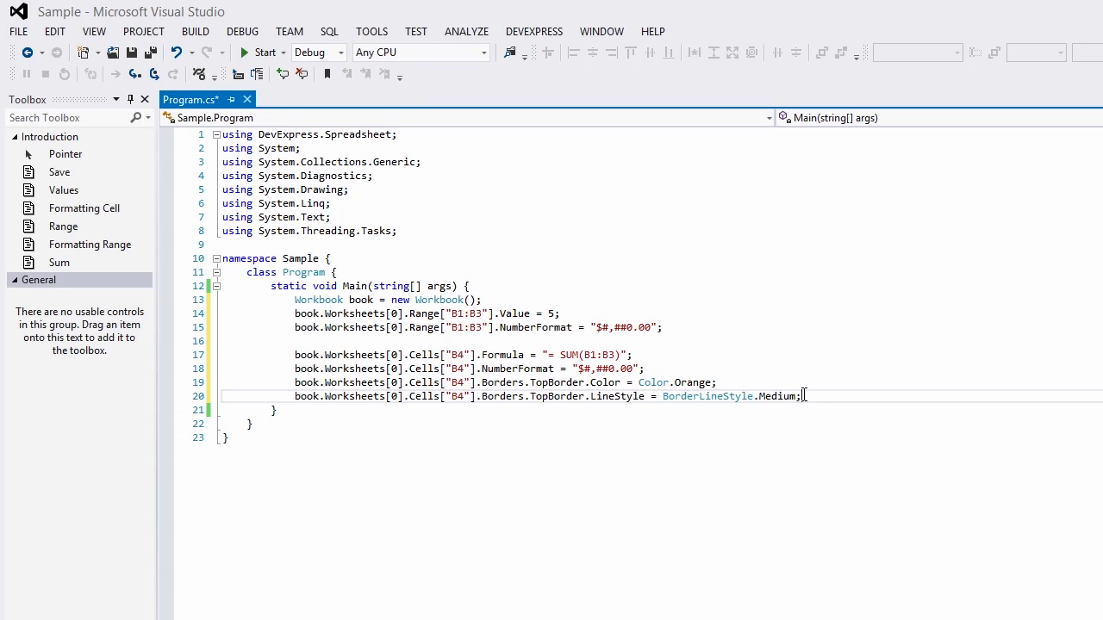
key("Return")
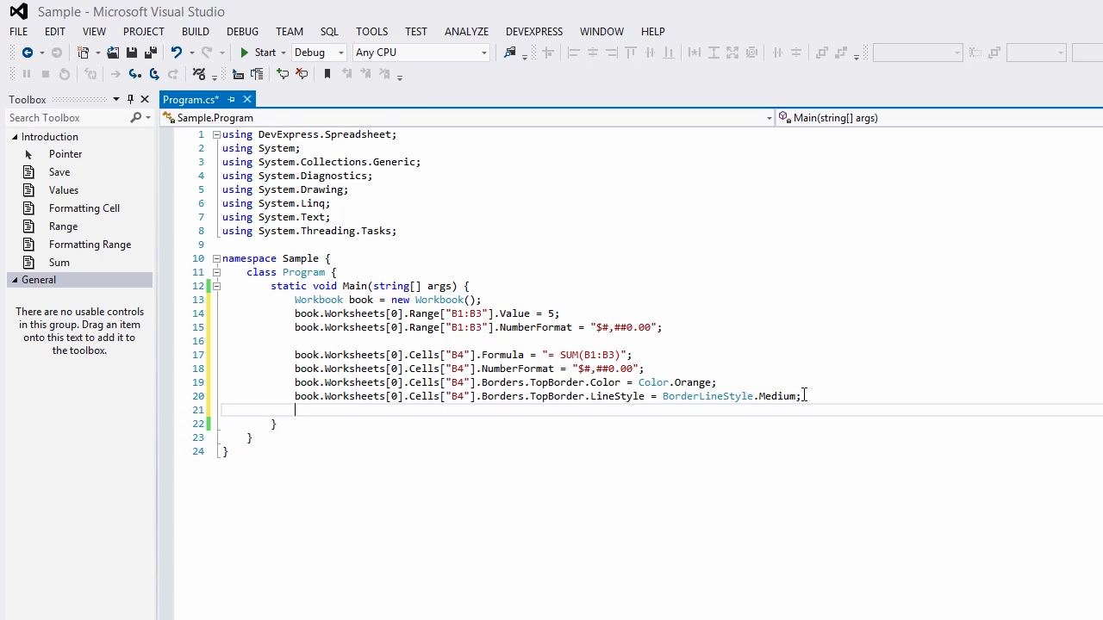
Paste the SaveDocument and Process.Start lines, save Program.cs, and run the program
type("book.SaveDocument(@\"C:\\Documents\\Document.xlsx\"); Process.Start(@\"C:\\Documents\\Document.xlsx\");")
key("ctrl+s")
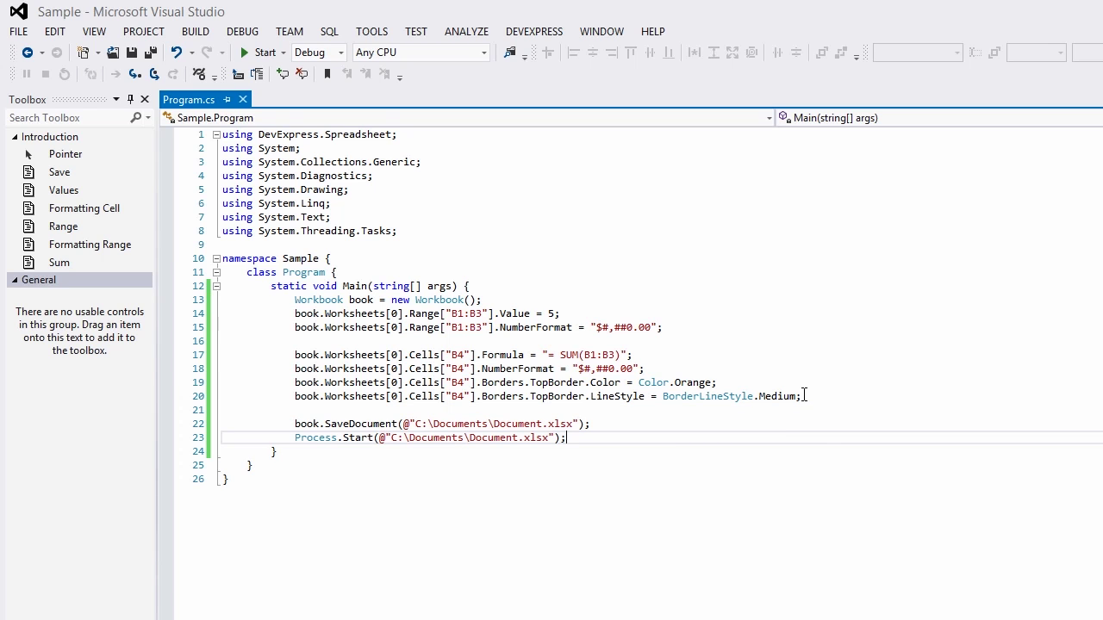
key("F5")
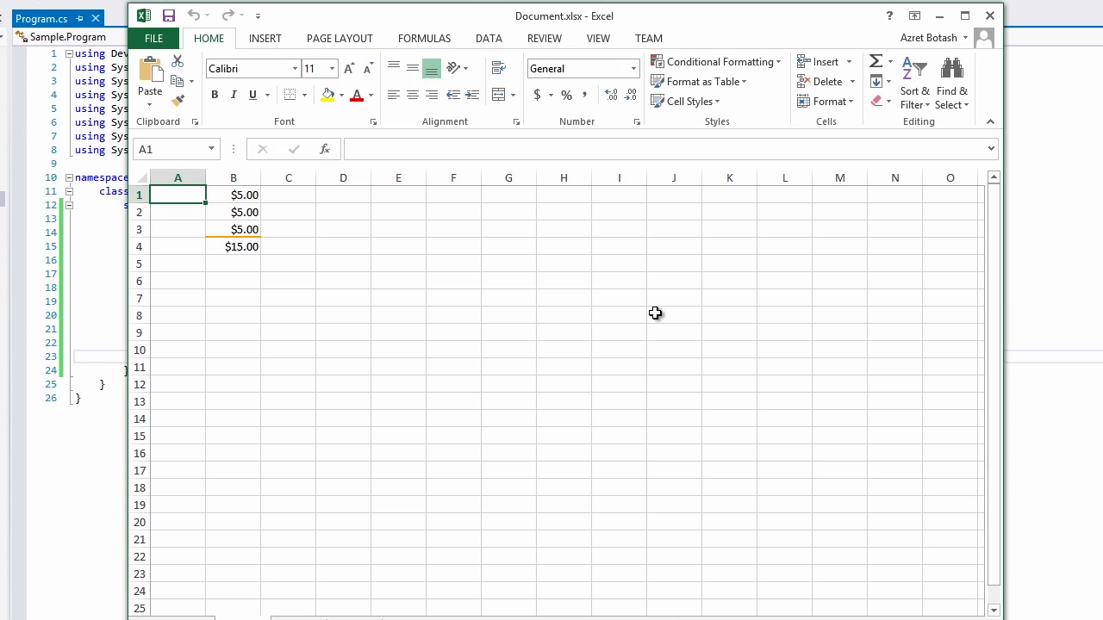
left_click(238, 198)
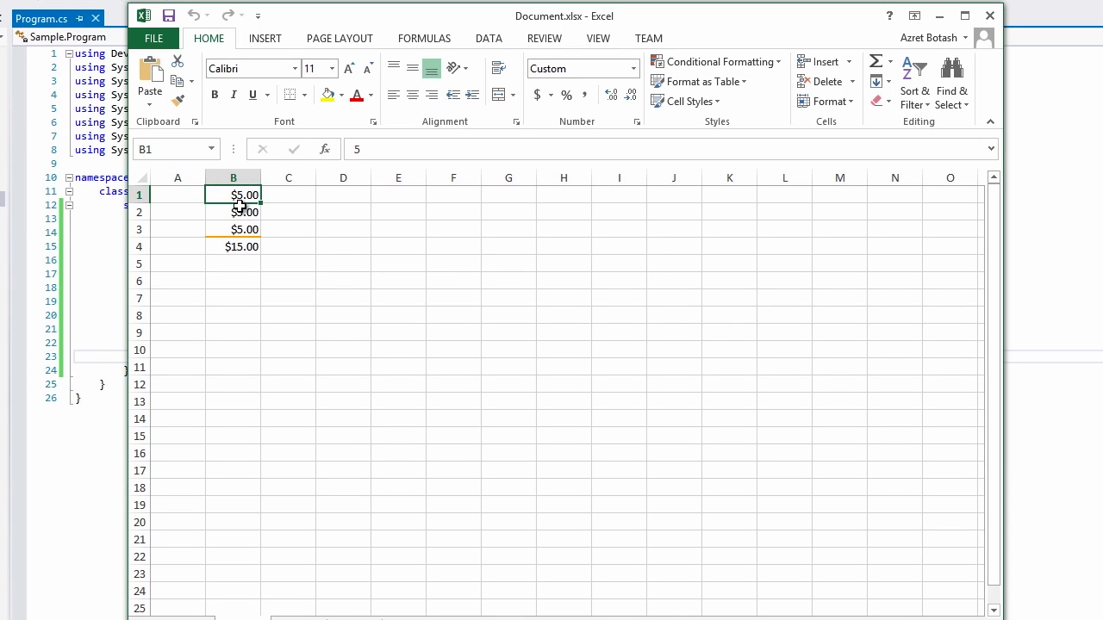
left_click(236, 213)
left_click(240, 247)
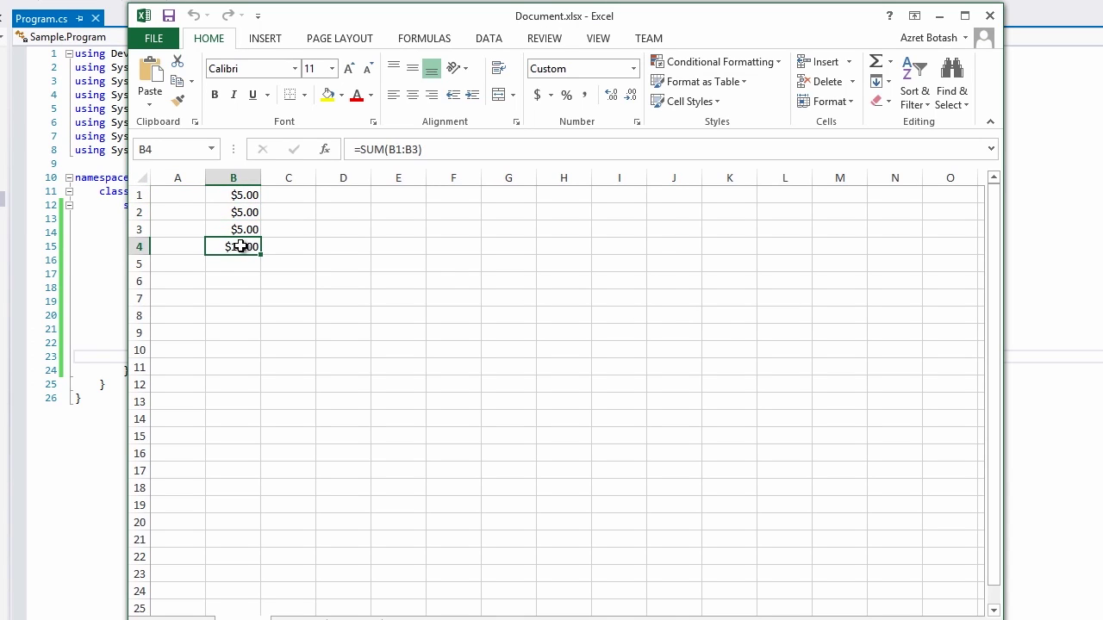